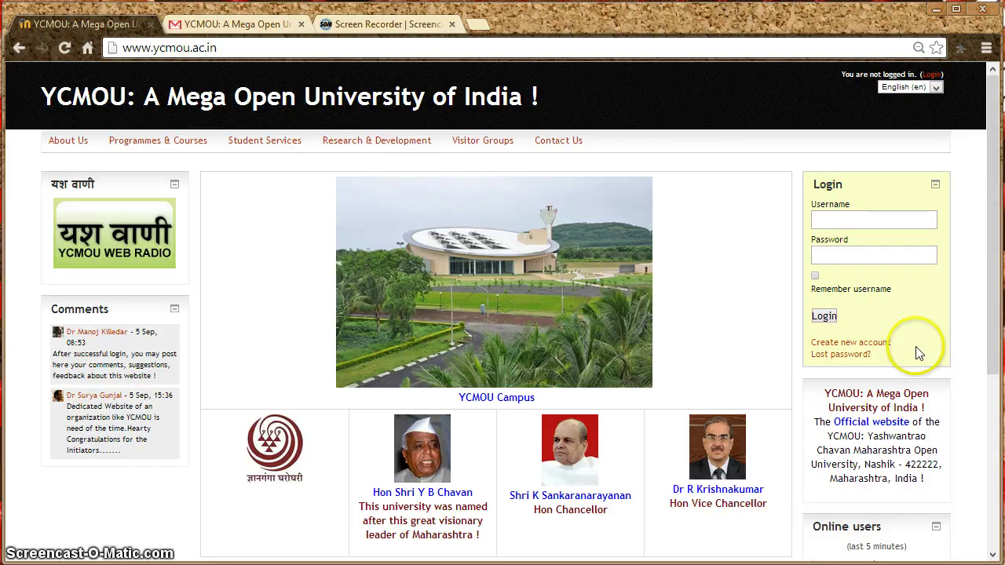
# Start registering a new account with the 'Create new account' link in the Login block.
pyautogui.click(883, 346)
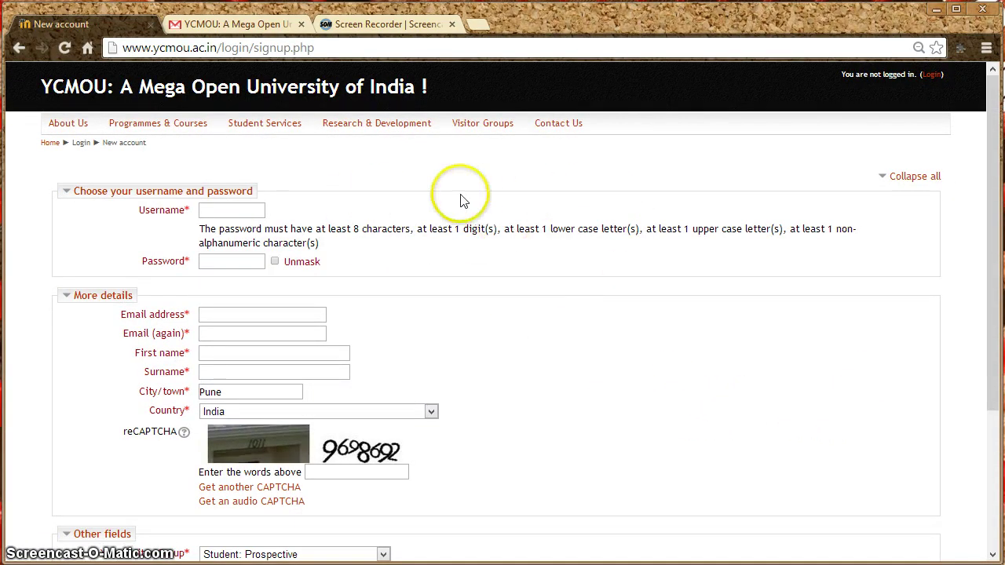
# Enter the desired username in the Username field of the sign-up form.
pyautogui.click(232, 211)
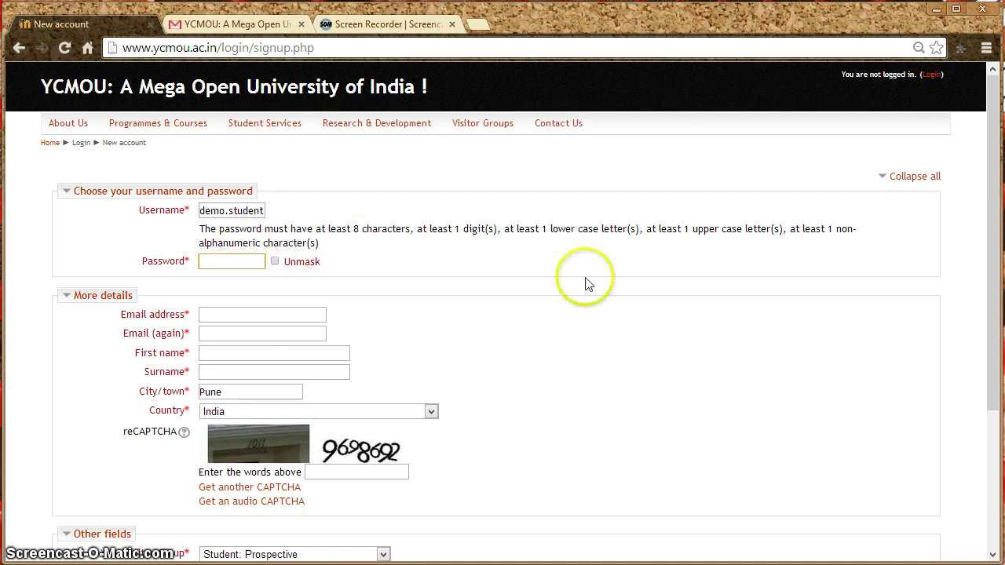
# Fill in the password, the student's e-mail address twice, first name and surname, with City/town as Nashik.
pyautogui.write('De')
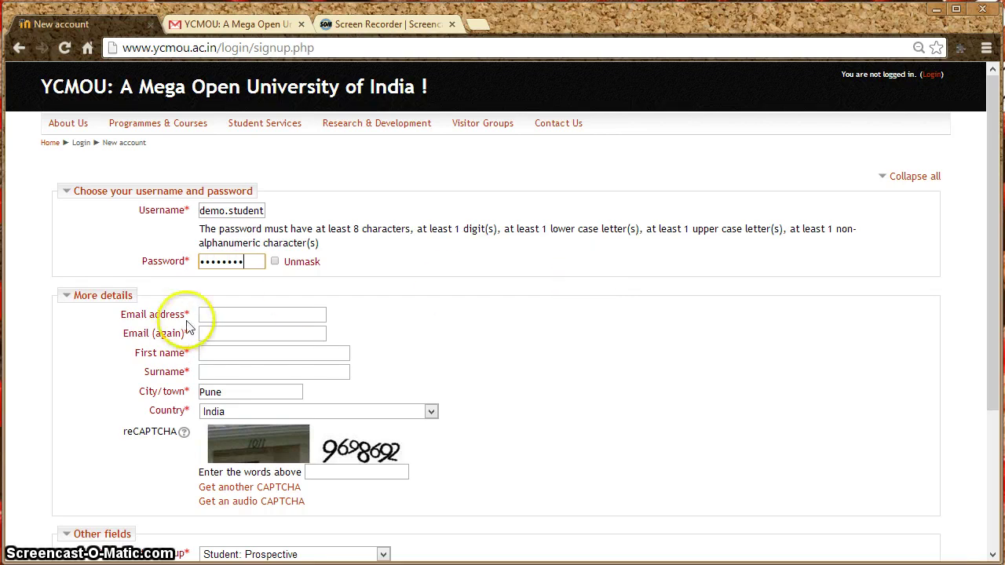
pyautogui.click(220, 315)
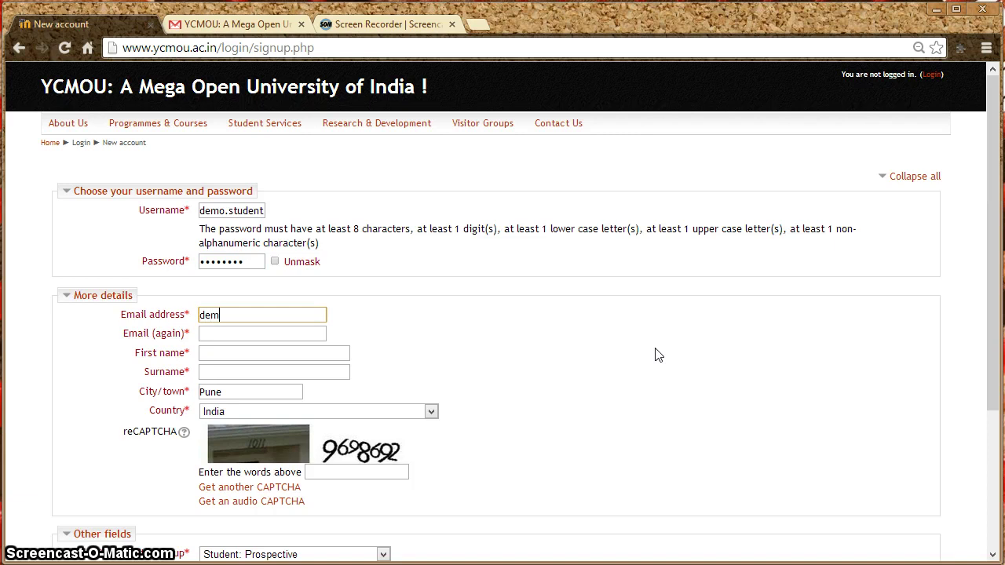
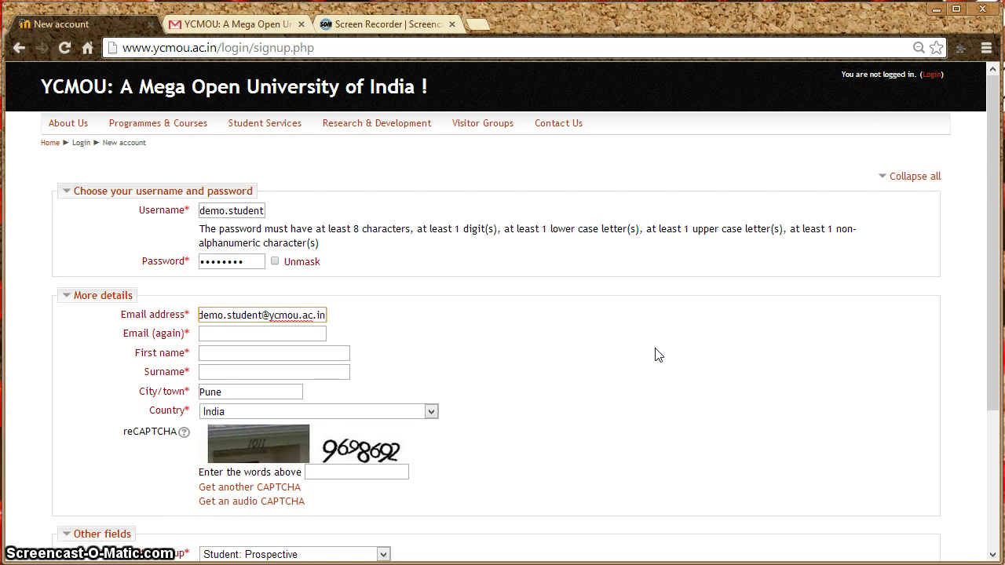
pyautogui.press('Tab')
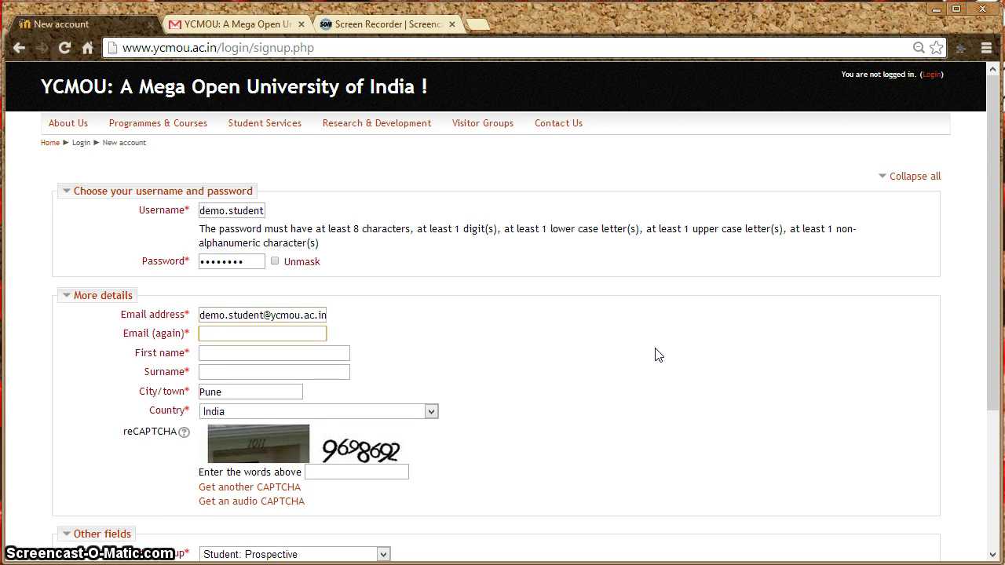
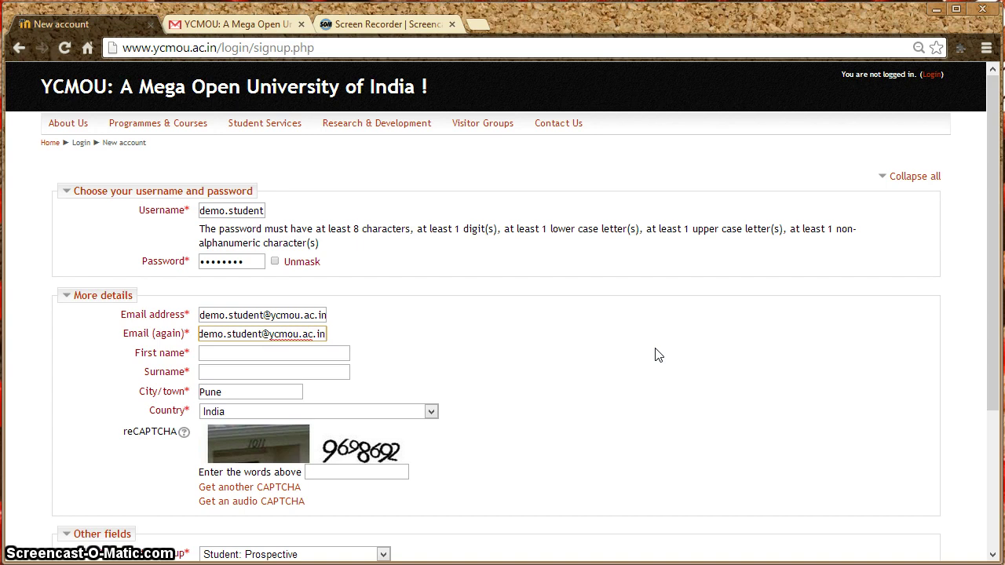
pyautogui.press('Tab')
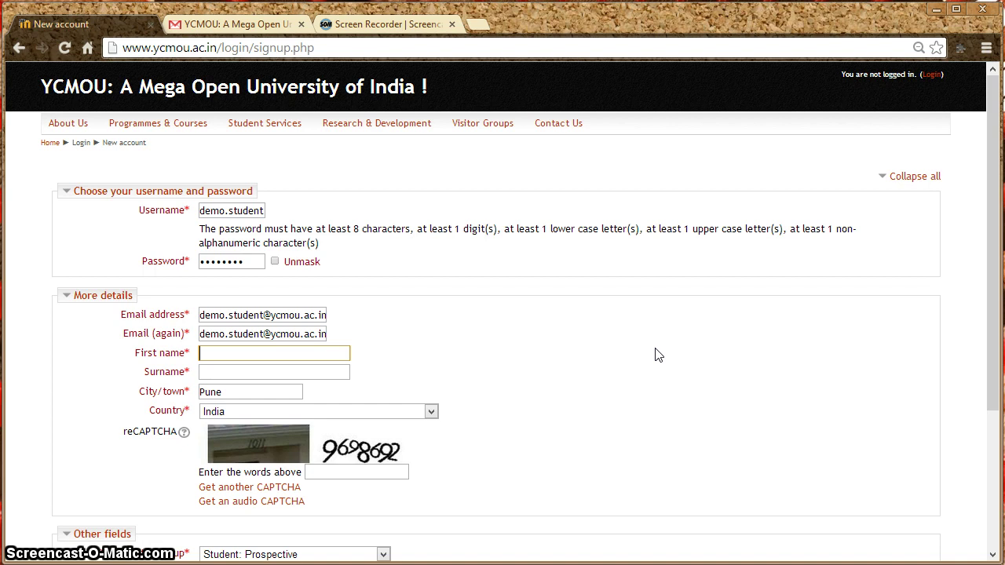
pyautogui.write('Demo')
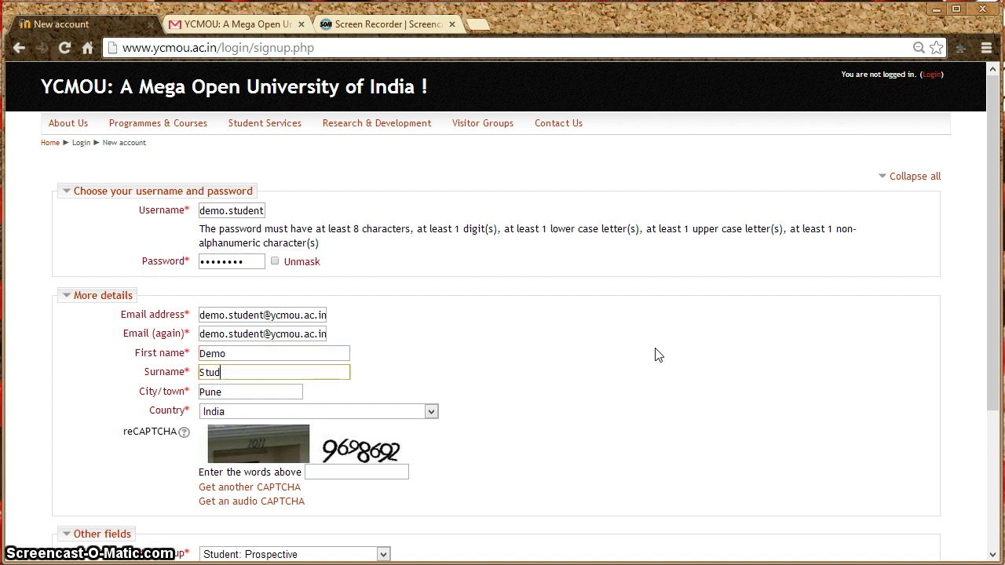
pyautogui.press('Tab')
pyautogui.press('Tab')
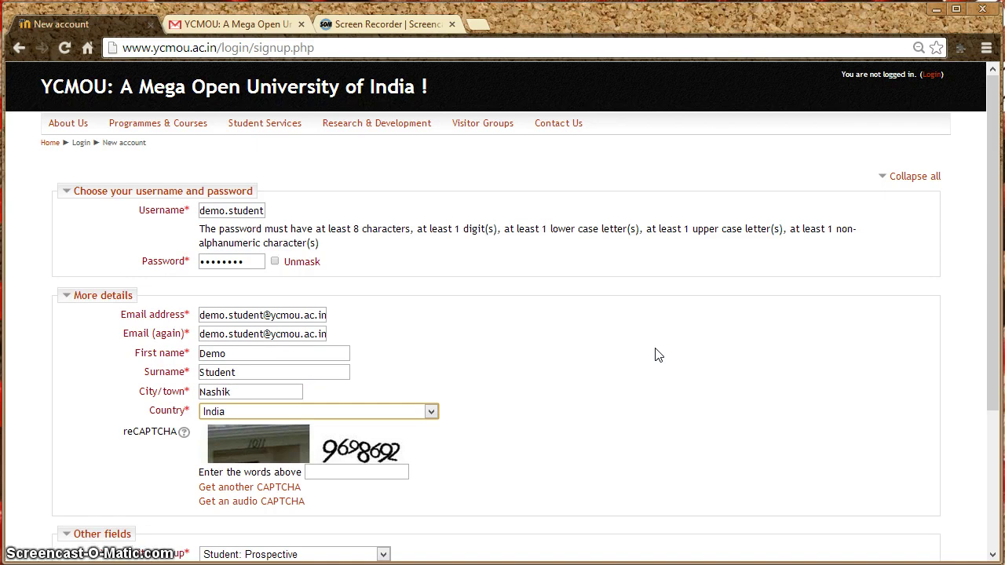
# Type the reCAPTCHA words into the 'Enter the words above' box.
pyautogui.click(320, 473)
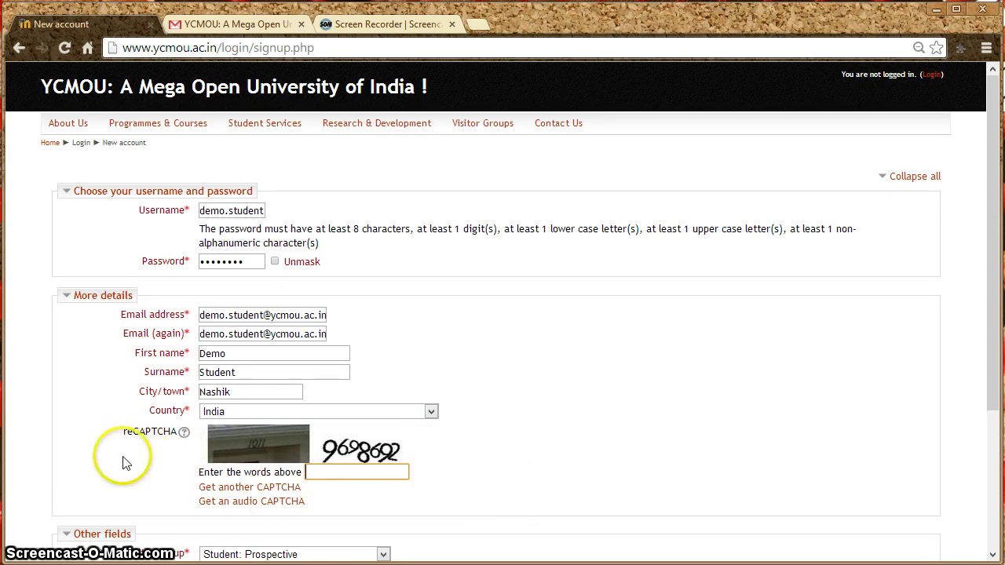
pyautogui.click(326, 472)
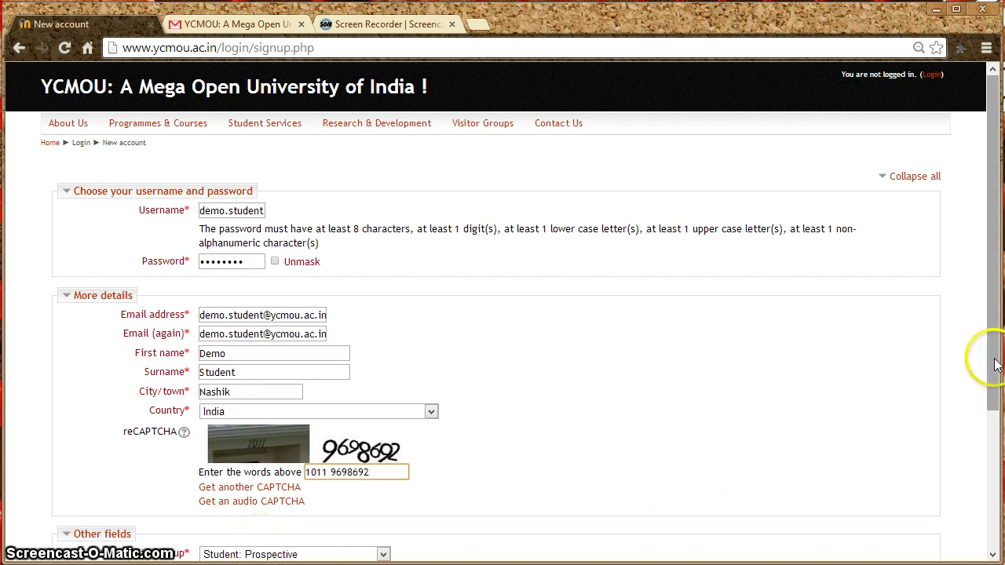
# Keep visitor group 'Student: Prospective' and submit the form with 'Create my new account'.
pyautogui.moveTo(994, 354); pyautogui.dragTo(994, 464)
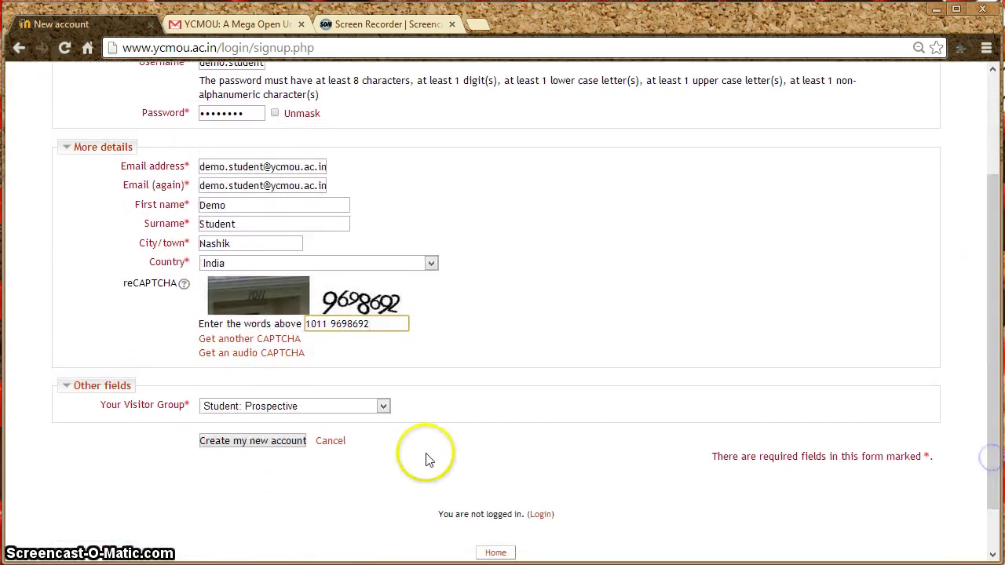
pyautogui.click(385, 408)
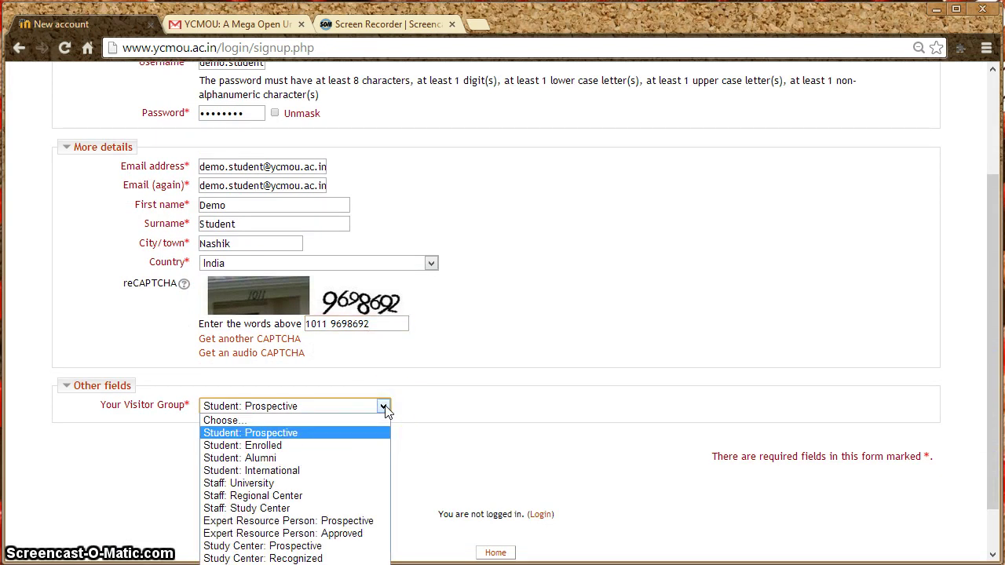
pyautogui.click(348, 438)
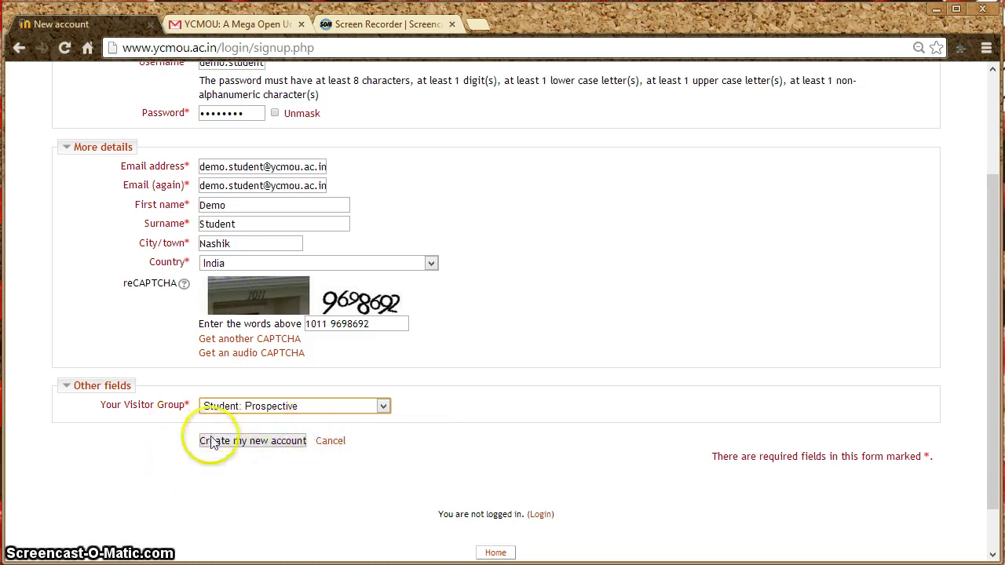
pyautogui.click(267, 446)
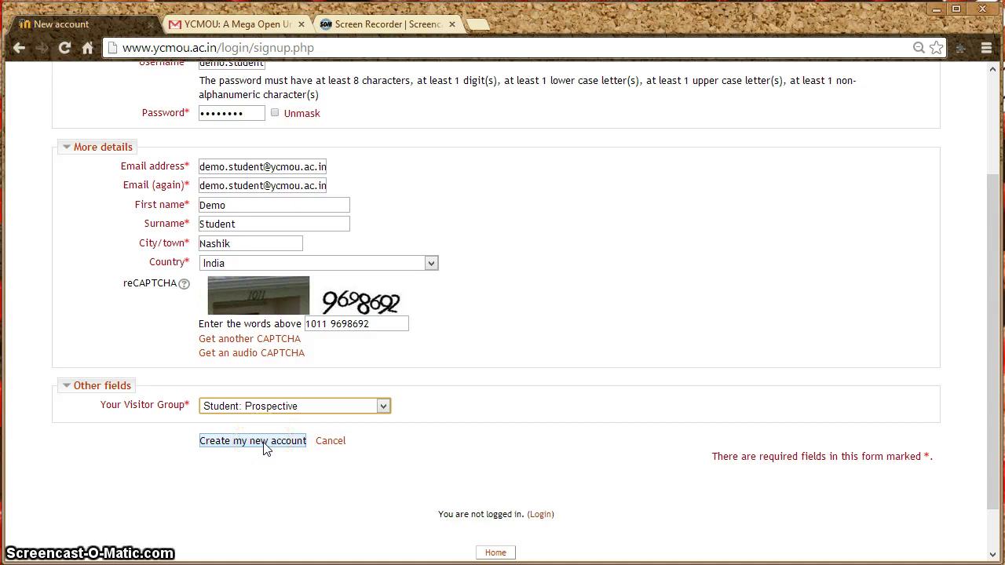
pyautogui.click(265, 445)
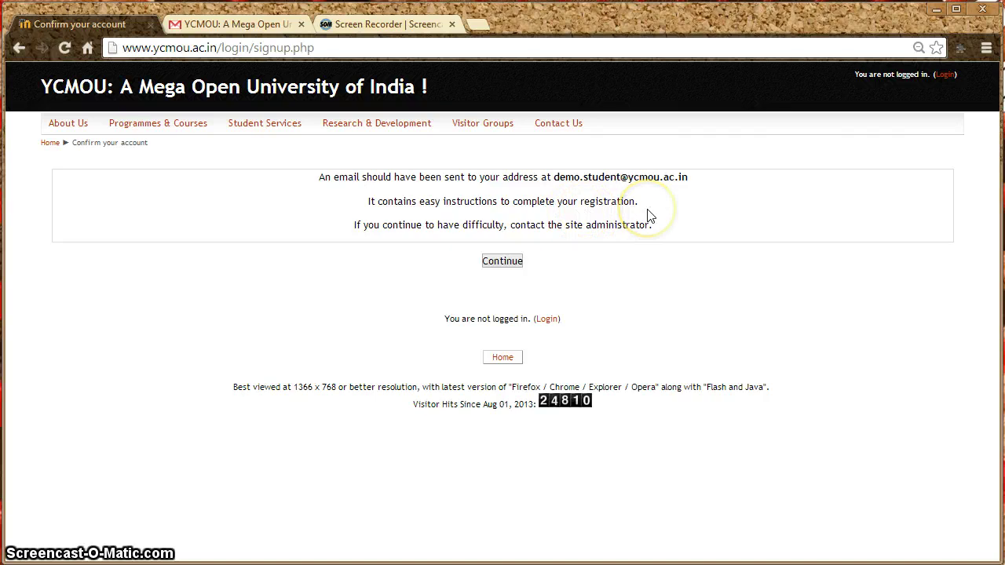
# Switch to the Gmail tab to find the YCMOU account confirmation e-mail.
pyautogui.click(223, 24)
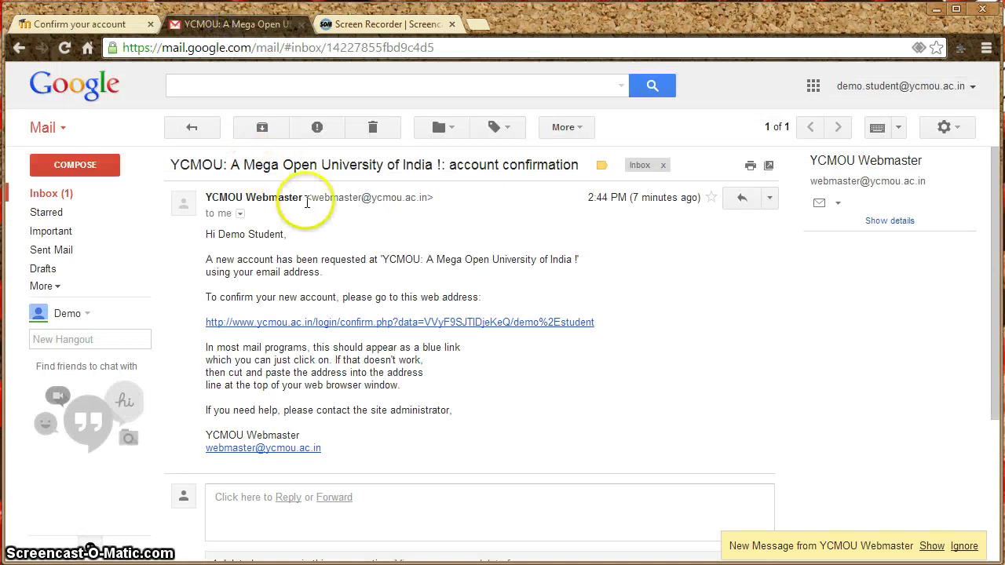
# Open the newest YCMOU Webmaster message from the inbox and follow its confirm.php link.
pyautogui.click(191, 127)
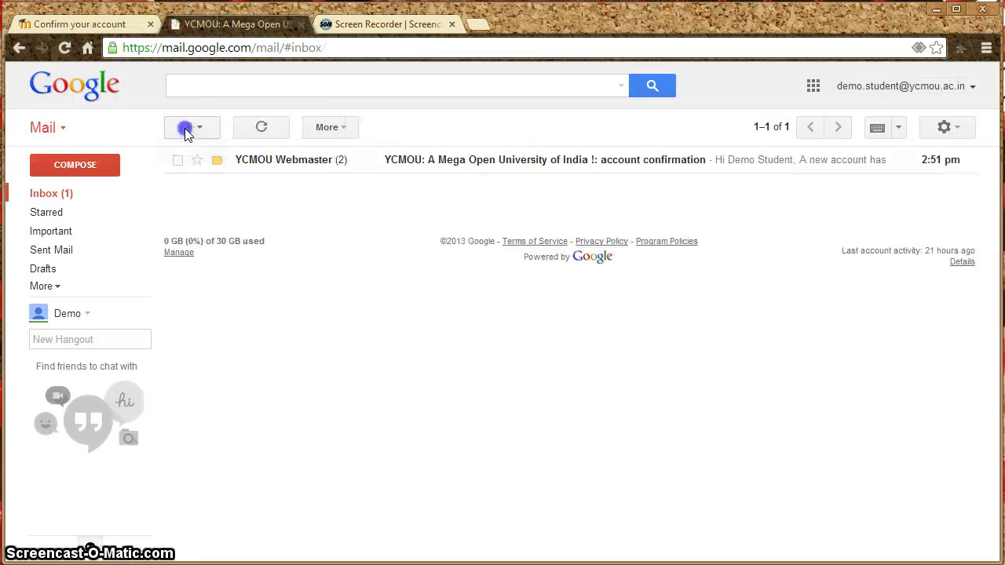
pyautogui.click(279, 159)
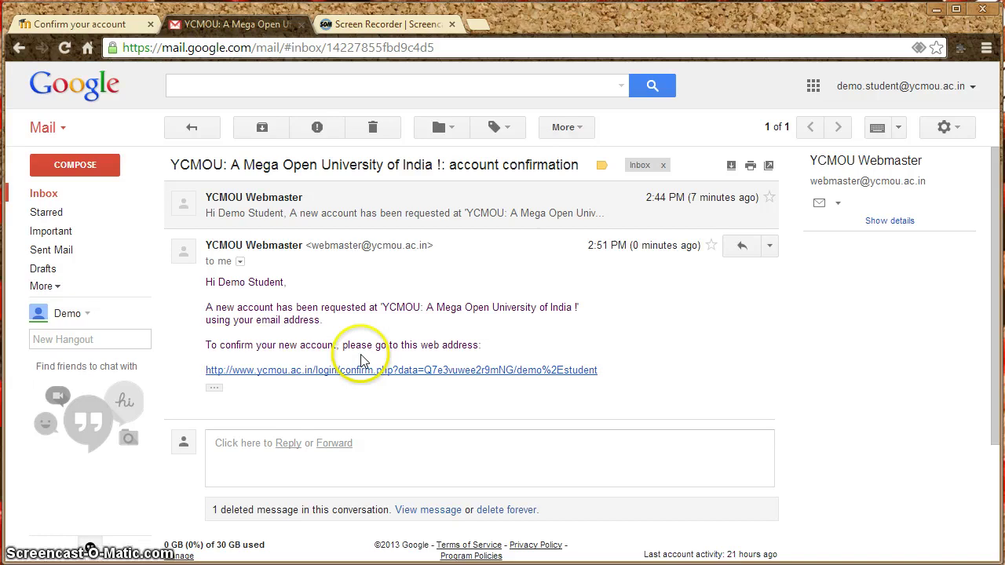
pyautogui.click(475, 378)
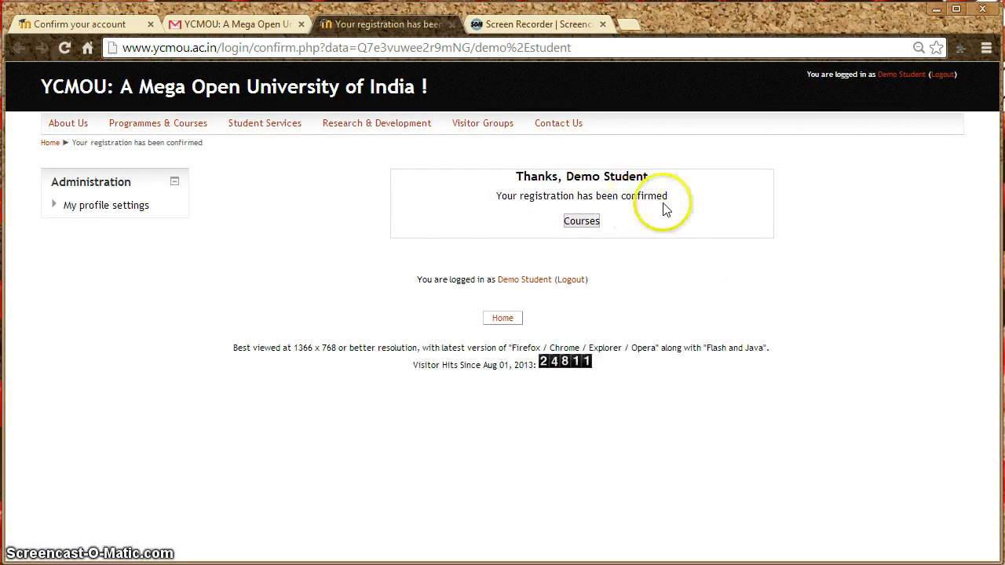
pyautogui.click(238, 24)
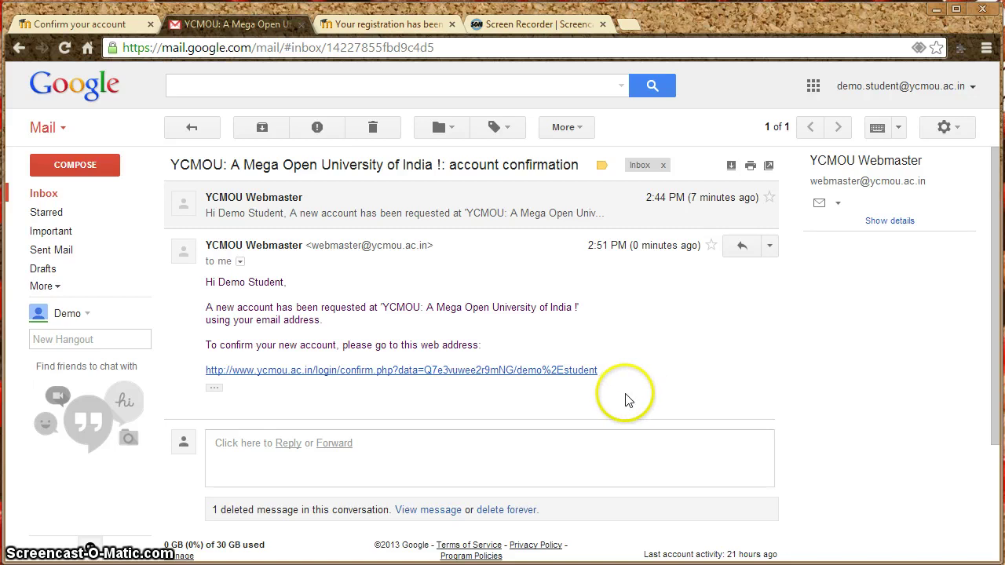
pyautogui.click(396, 26)
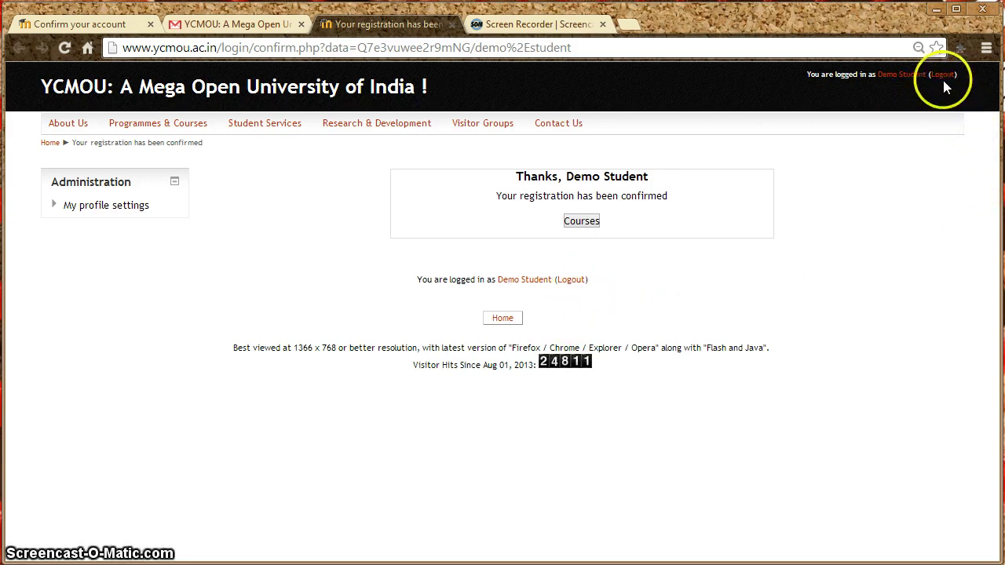
# Log out, then scroll down to the Online users block showing the new account and back up.
pyautogui.click(871, 229)
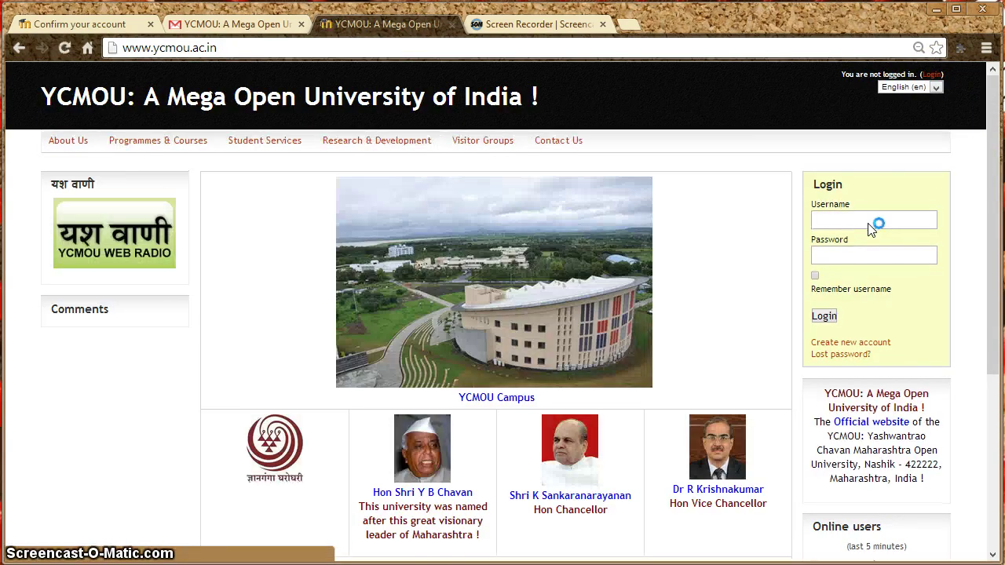
pyautogui.click(697, 237)
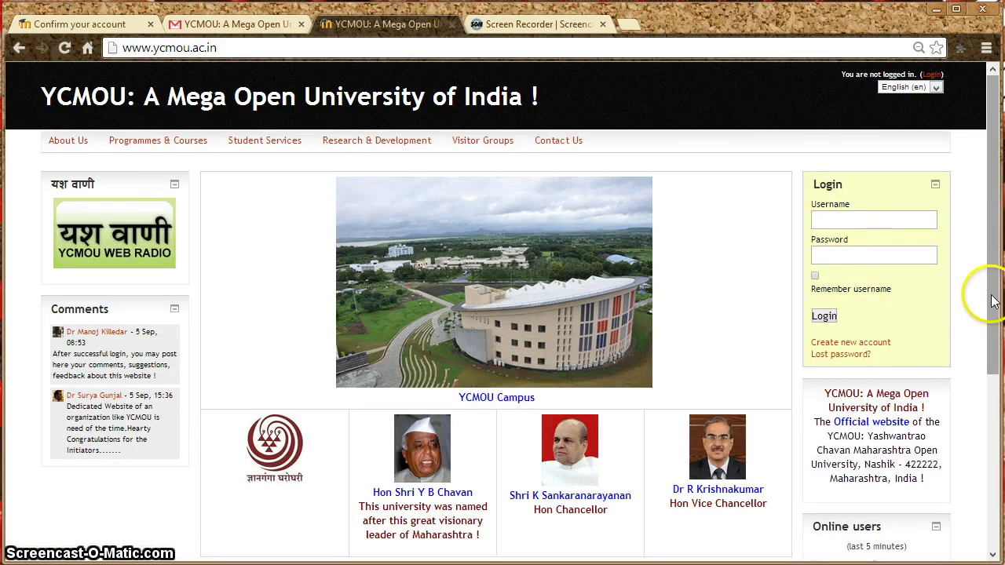
pyautogui.moveTo(991, 304); pyautogui.dragTo(993, 366)
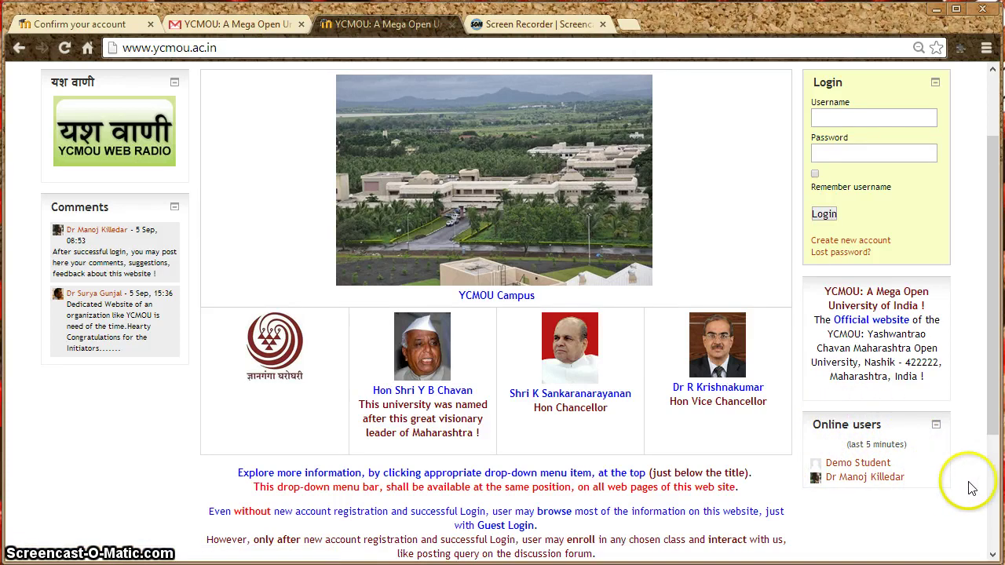
pyautogui.moveTo(996, 414); pyautogui.dragTo(996, 339)
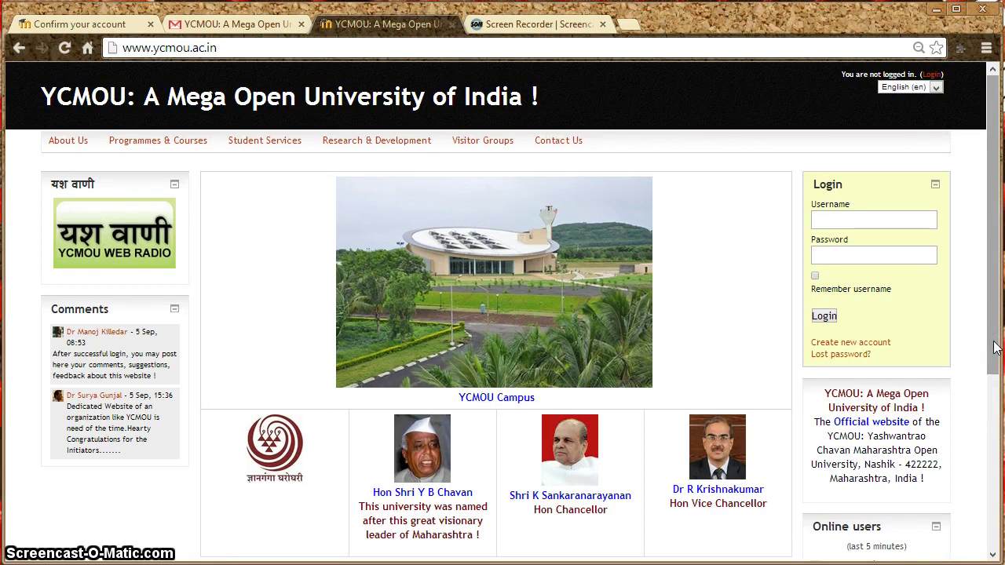